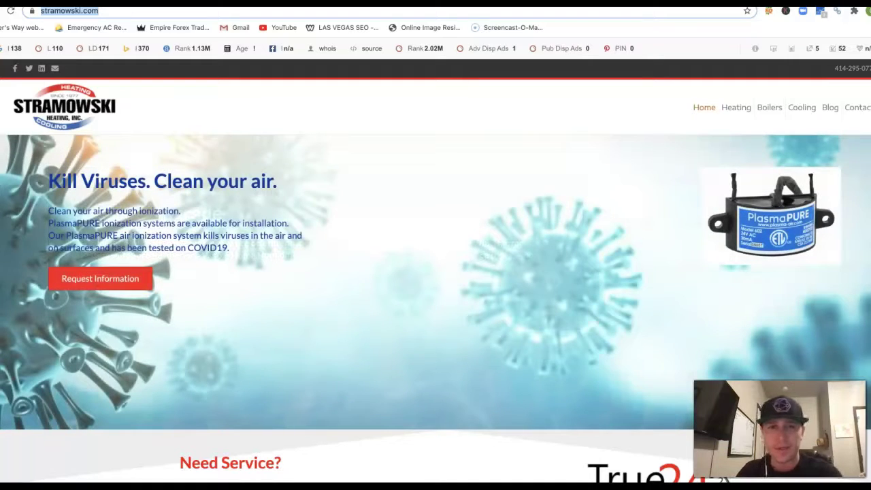
Look over the Stramowski Heating home page from the banner down to the Advantage Plus section and back
scroll(414, 237, "down", 4)
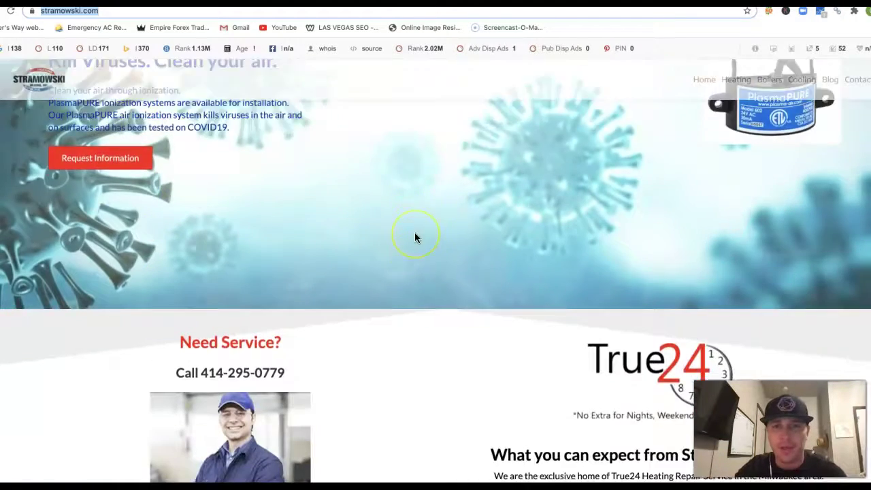
scroll(417, 237, "down", 8)
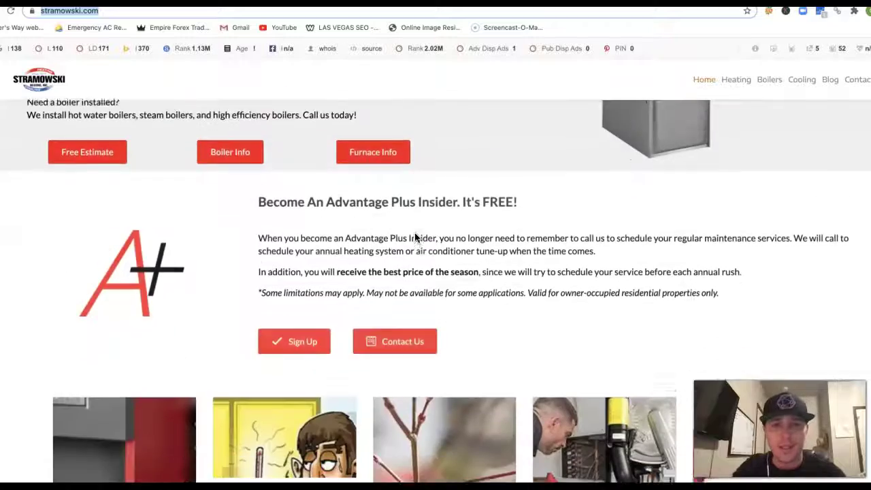
scroll(415, 237, "down", 2)
scroll(416, 237, "up", 10)
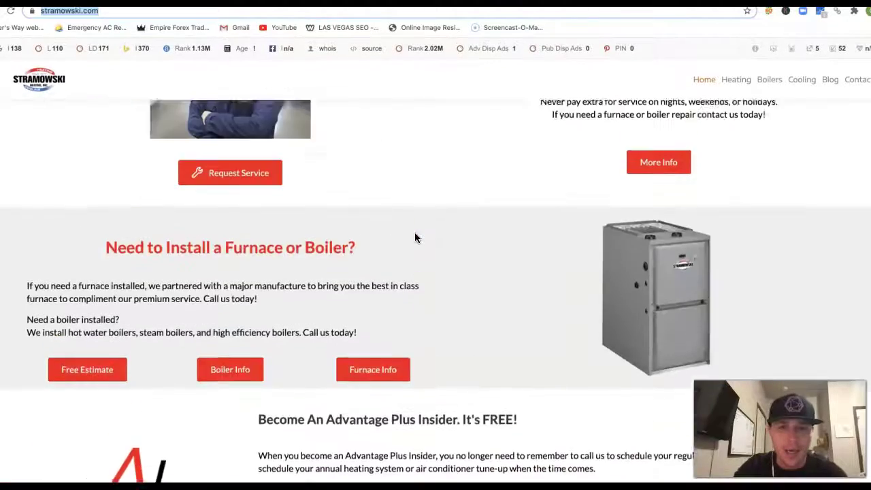
scroll(415, 237, "up", 4)
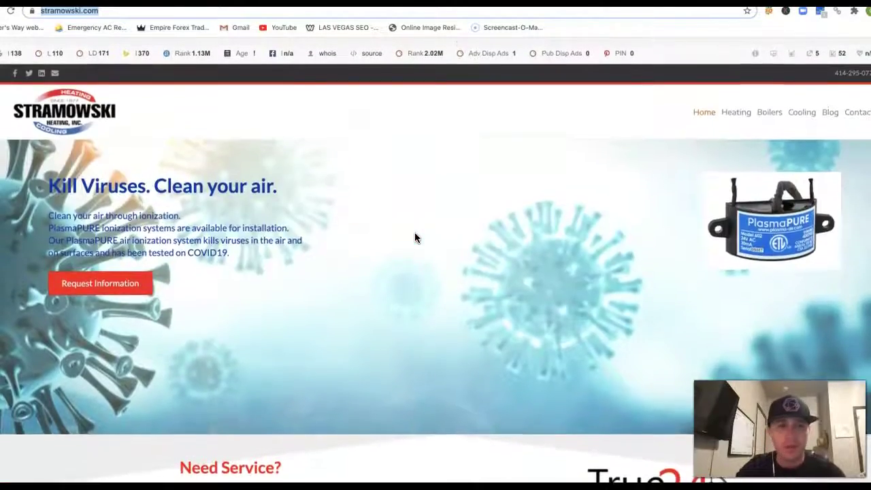
Check the file name of the furnace image in the "Need to Install a Furnace or Boiler?" section without saving it
scroll(414, 237, "down", 3)
scroll(415, 237, "down", 4)
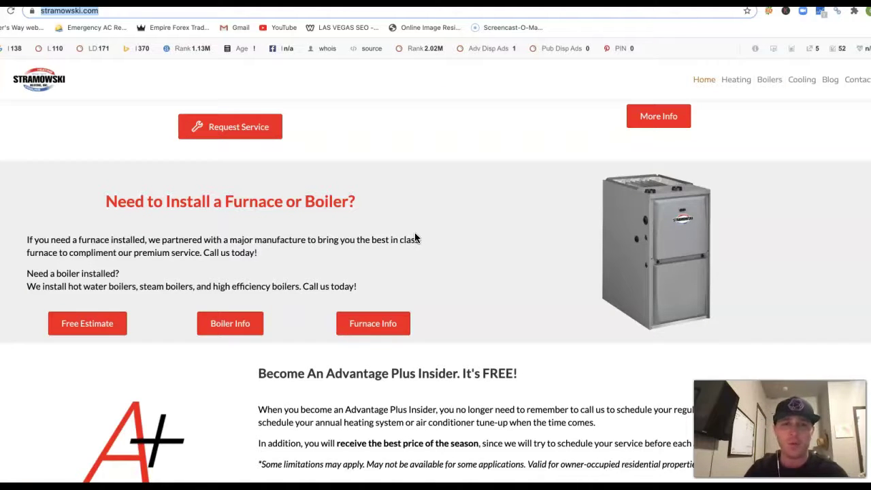
right_click(673, 264)
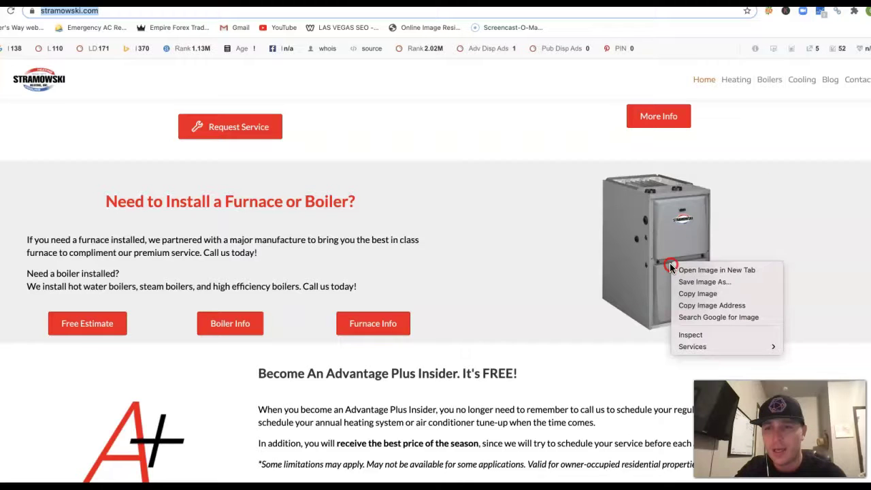
left_click(706, 281)
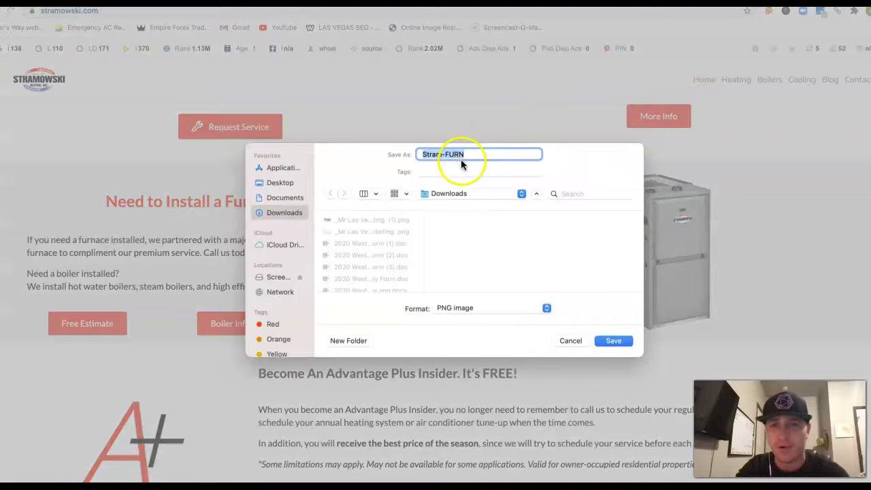
left_click(569, 341)
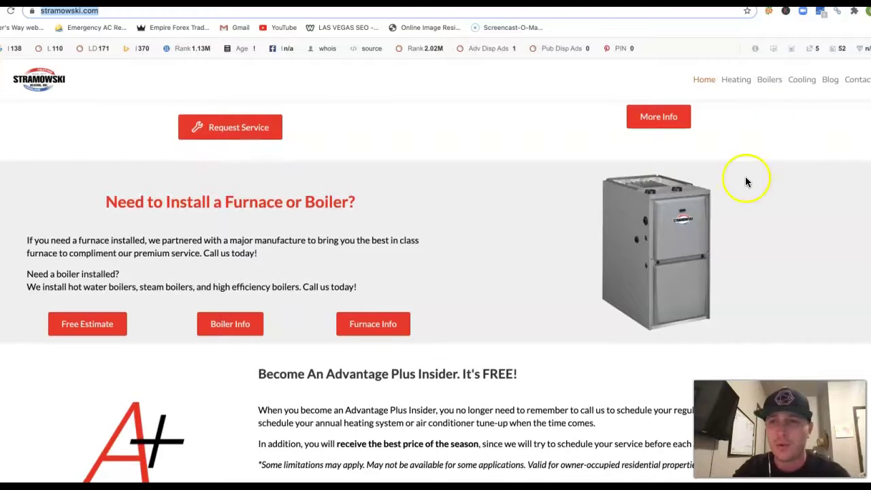
Switch to the Google results for "air conditioning repair milwaukee wi" and view them from the beginning
scroll(745, 181, "up", 10)
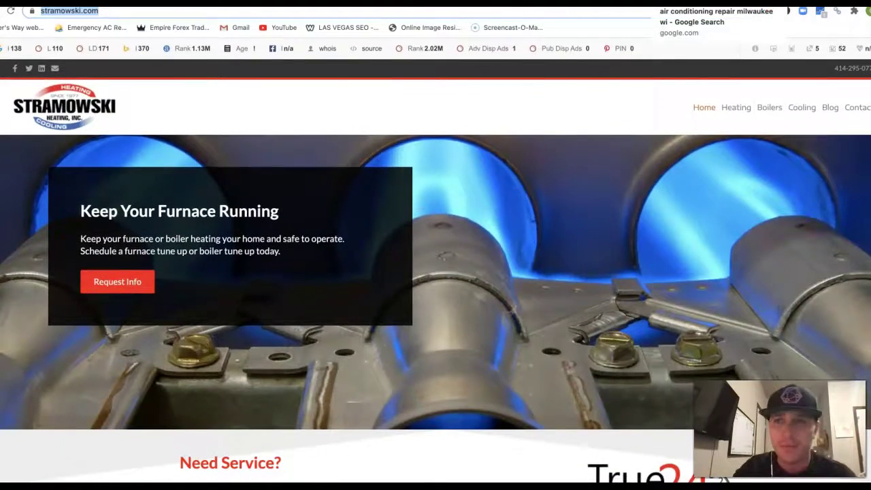
left_click(687, 1)
scroll(409, 138, "up", 10)
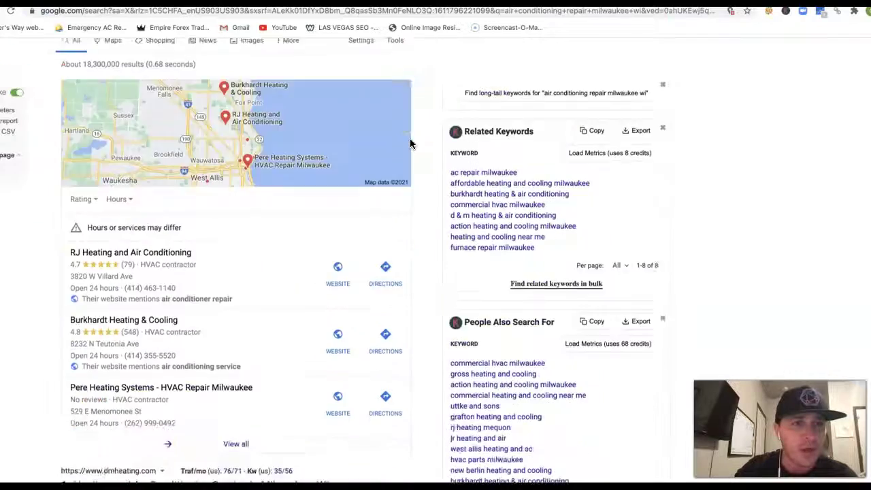
scroll(410, 139, "up", 2)
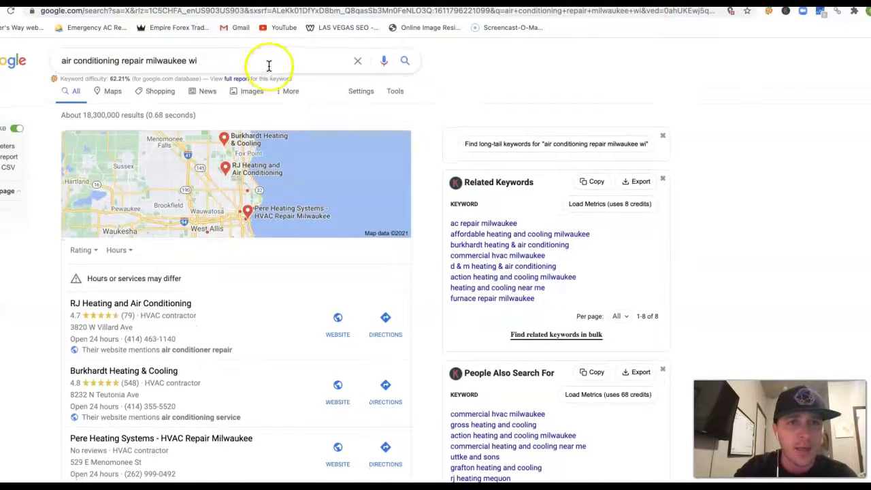
Switch to the Ahrefs overview of stramowski.com, open its organic keywords report and look through the ranking keywords
left_click(249, 2)
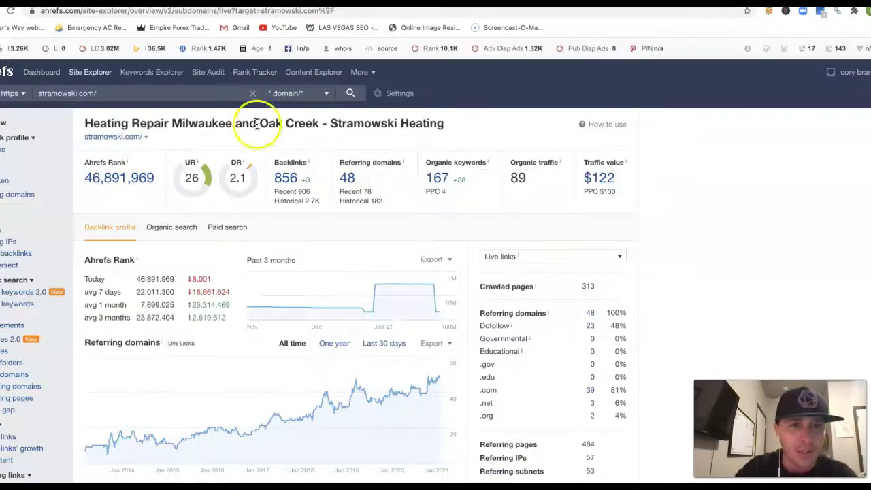
left_click(434, 178)
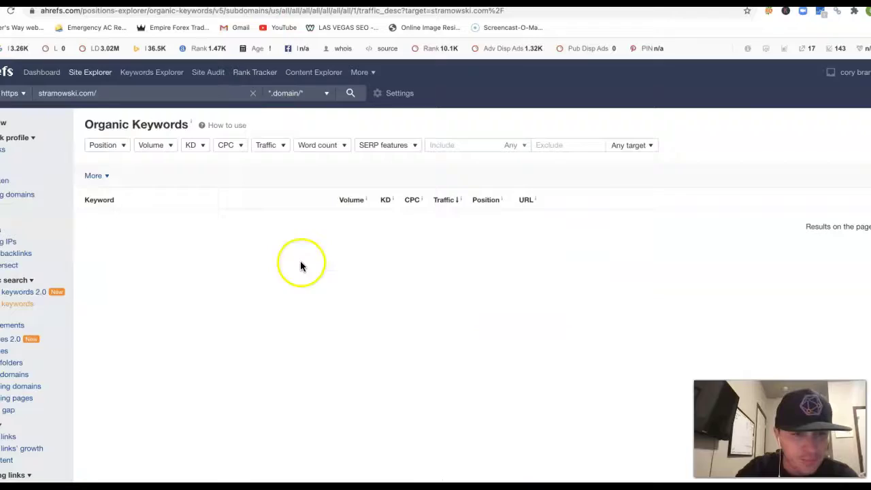
scroll(293, 300, "down", 5)
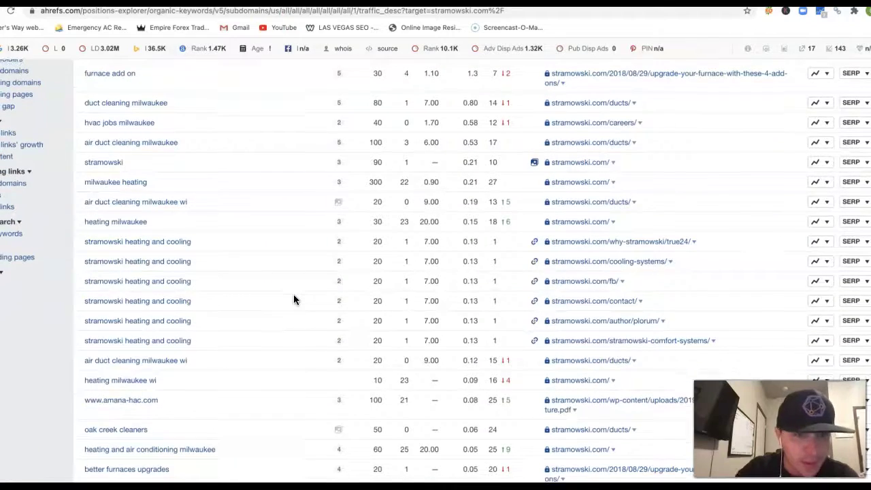
scroll(294, 300, "down", 1)
scroll(293, 299, "up", 6)
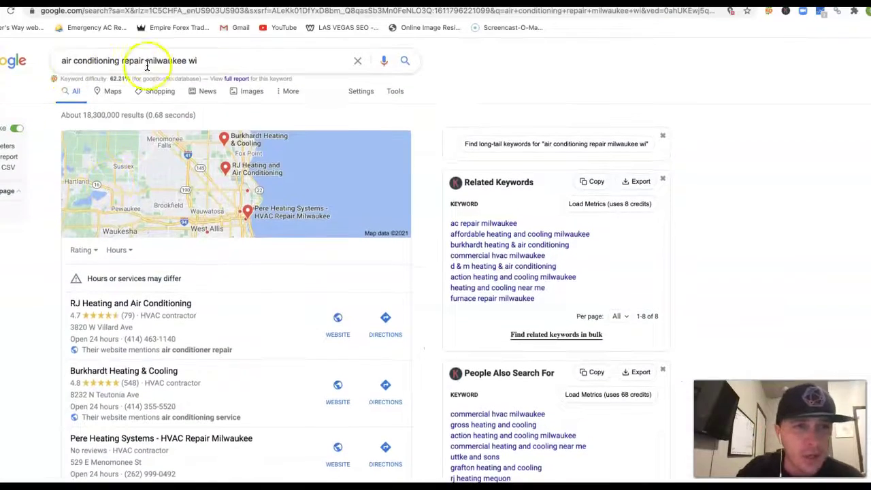
Examine the map and the three local business listings in the Google results for "air conditioning repair milwaukee wi"
scroll(182, 215, "down", 2)
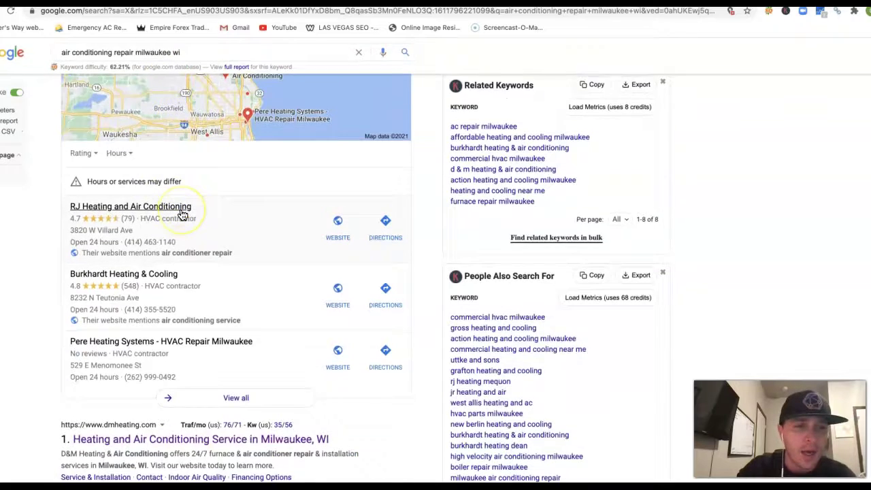
scroll(183, 215, "up", 2)
scroll(171, 259, "down", 1)
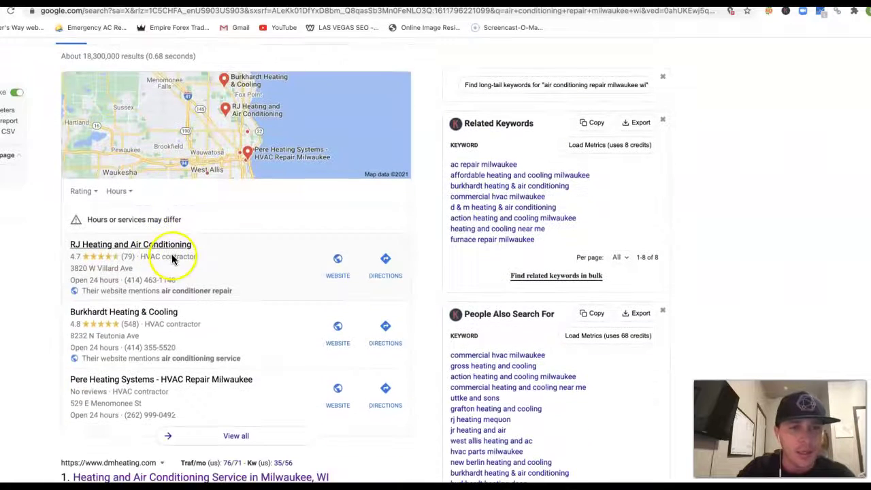
scroll(175, 360, "up", 1)
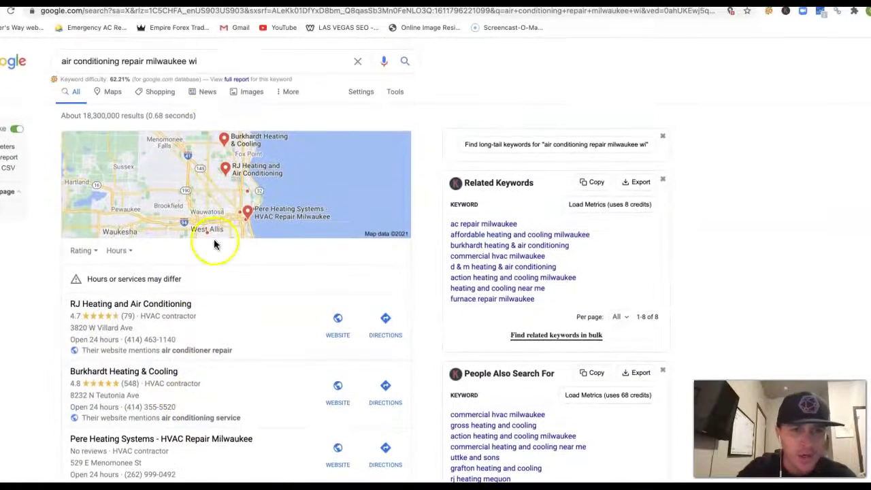
scroll(184, 224, "down", 1)
scroll(164, 98, "up", 1)
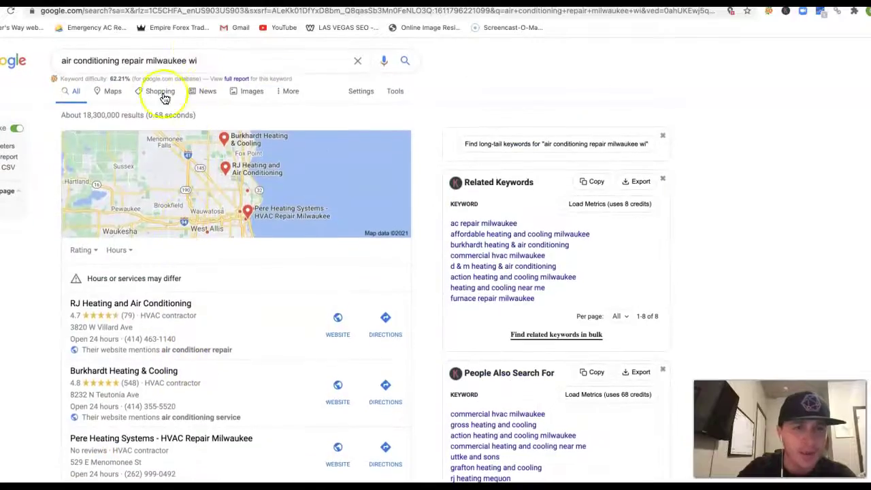
Look through the organic results and ads down to the end of the first Google results page and return to its start
scroll(167, 242, "down", 20)
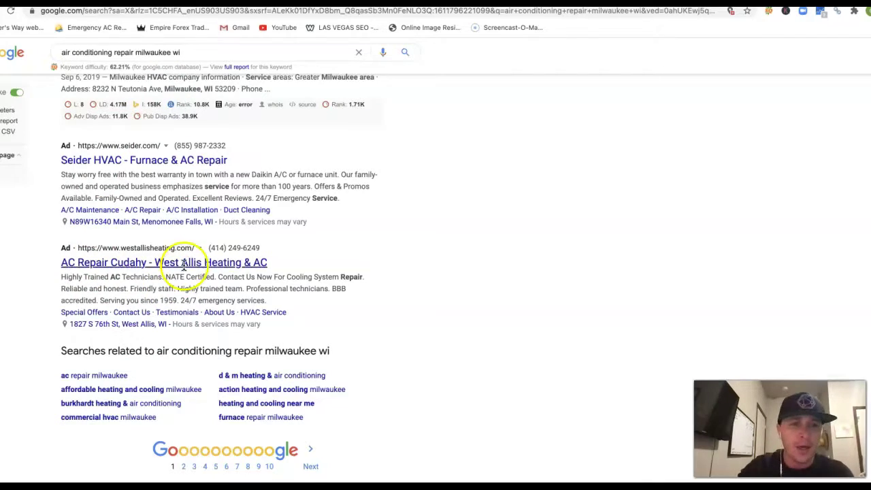
scroll(197, 252, "up", 15)
scroll(198, 239, "up", 10)
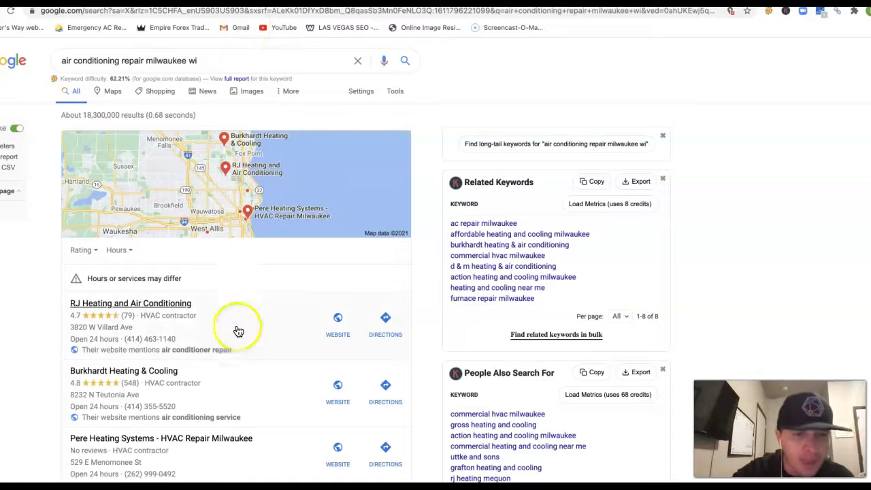
Open the full list of local businesses for the search, look through it and return to the main results
scroll(256, 329, "down", 2)
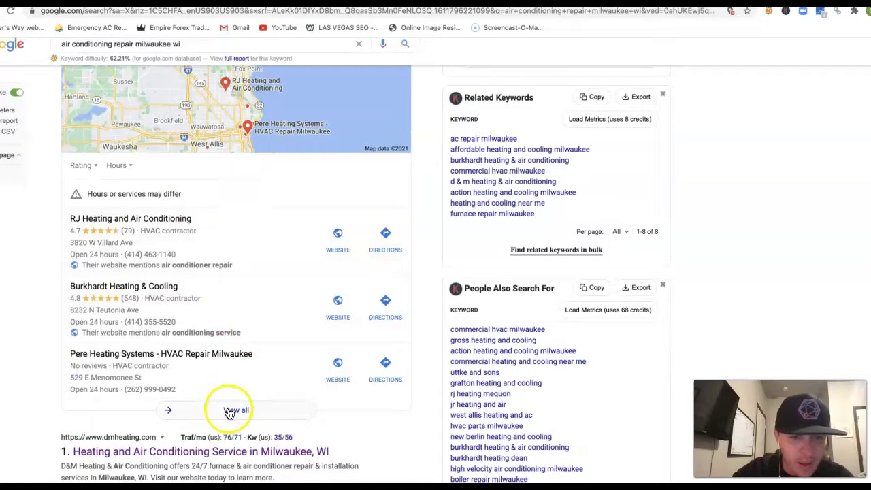
left_click(230, 412)
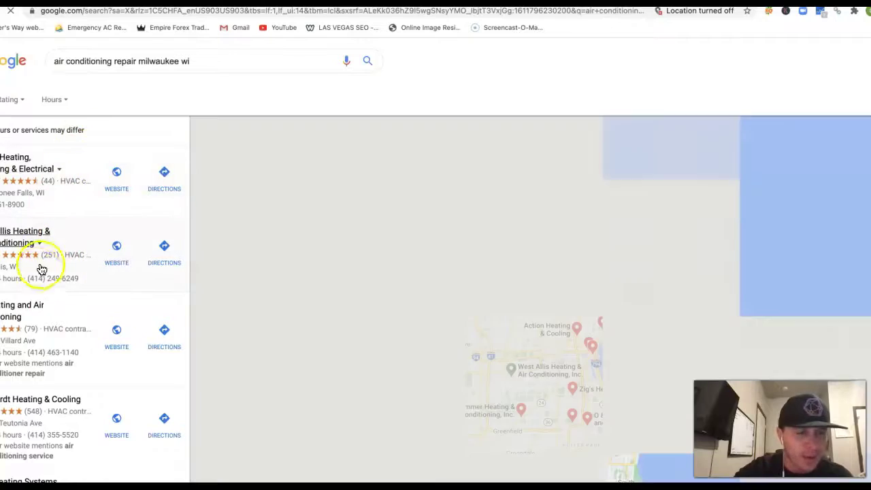
scroll(53, 275, "down", 15)
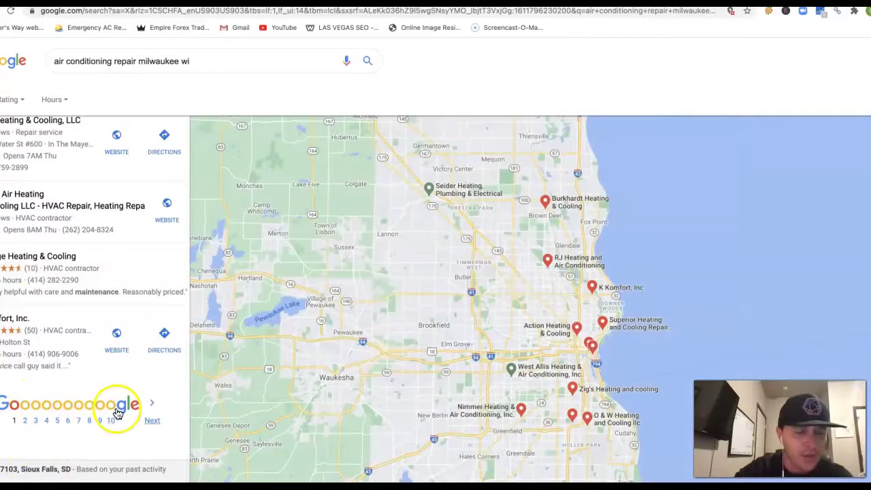
scroll(59, 278, "up", 8)
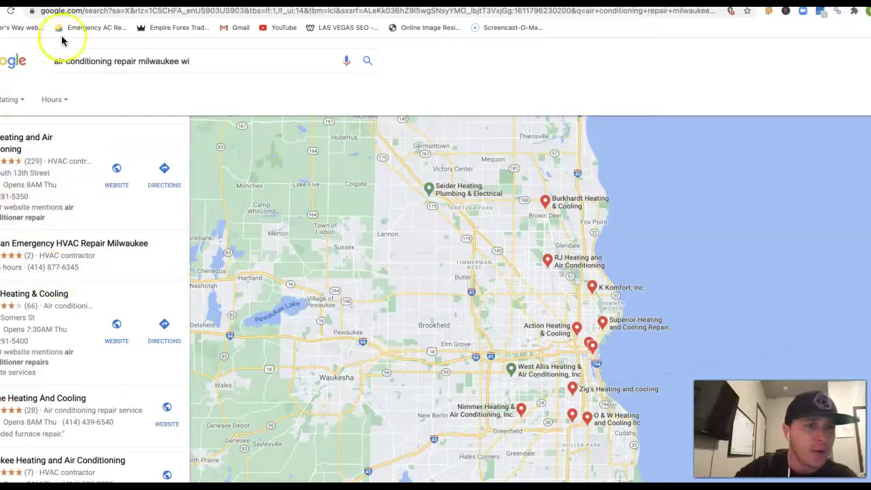
key("super+bracketleft")
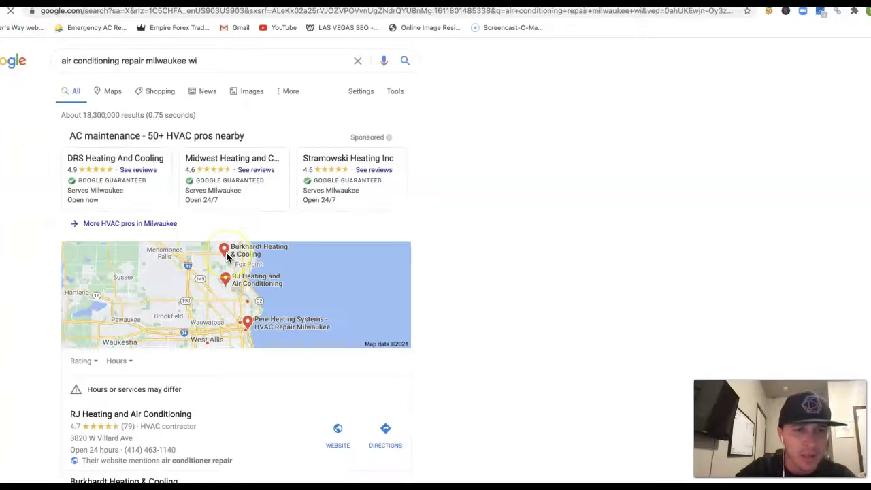
Review the reloaded Google results, from the local map listings down through the organic website results
scroll(227, 257, "down", 3)
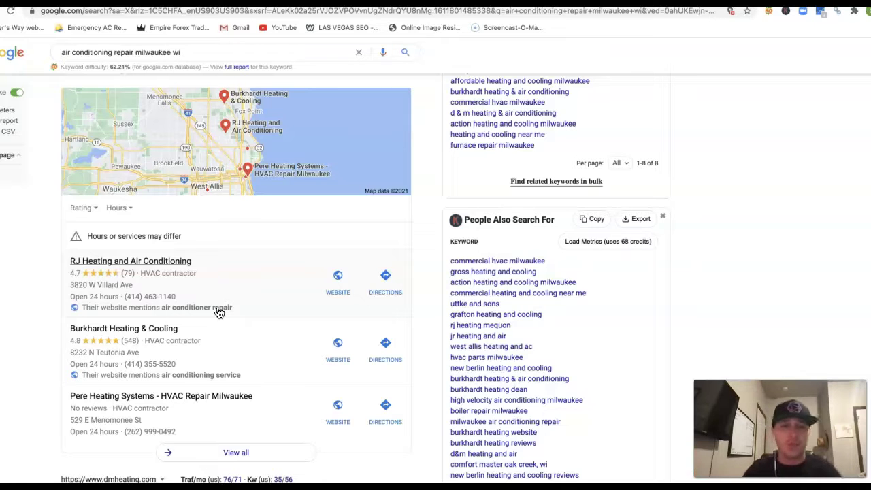
scroll(165, 404, "down", 1)
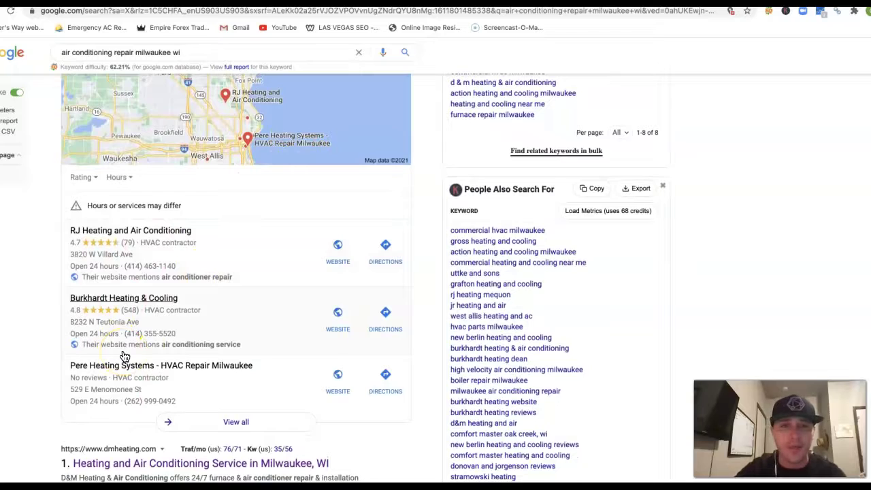
scroll(270, 295, "down", 2)
scroll(227, 248, "down", 5)
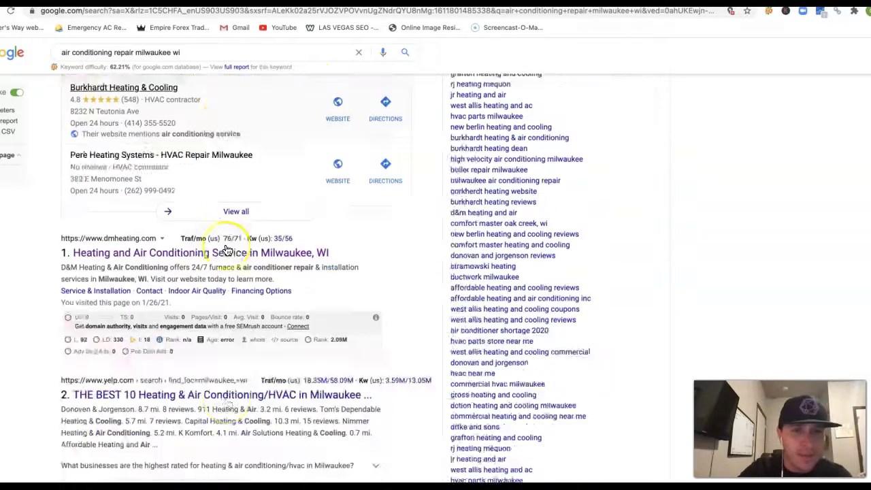
scroll(226, 250, "down", 6)
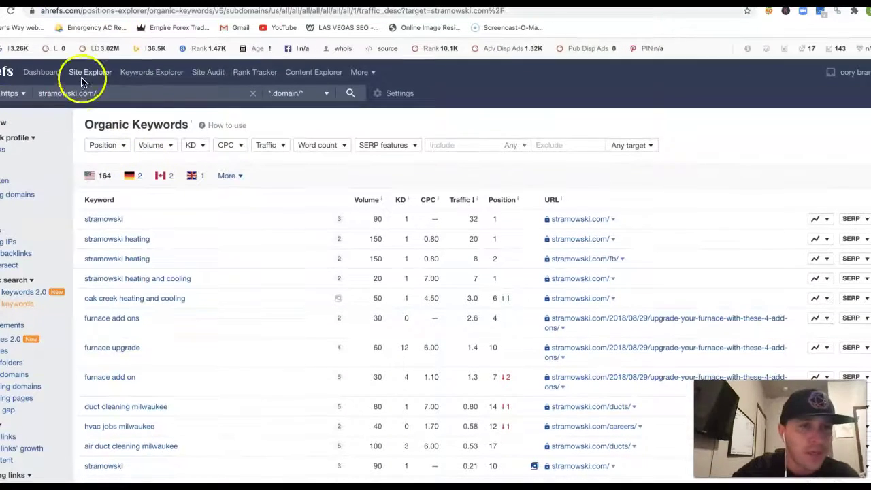
Return to the Ahrefs Site Explorer overview of stramowski.com and examine its historical backlinks and PPC keyword figures
left_click(85, 73)
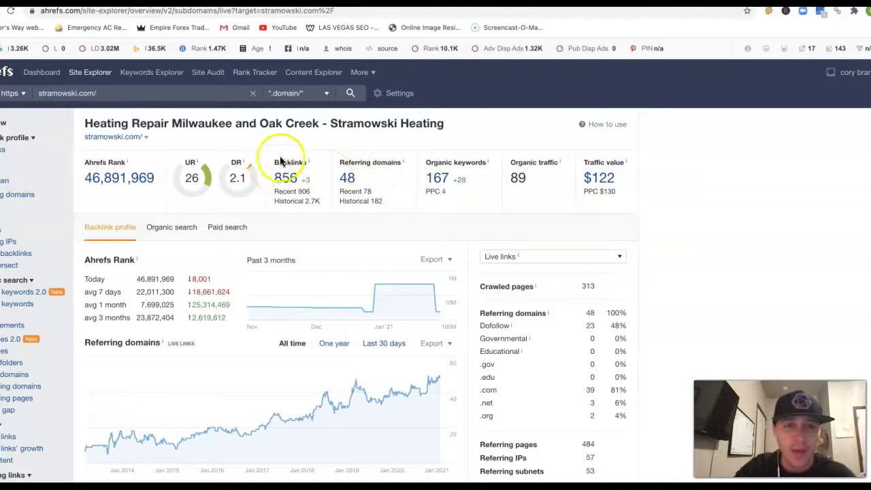
double_click(309, 201)
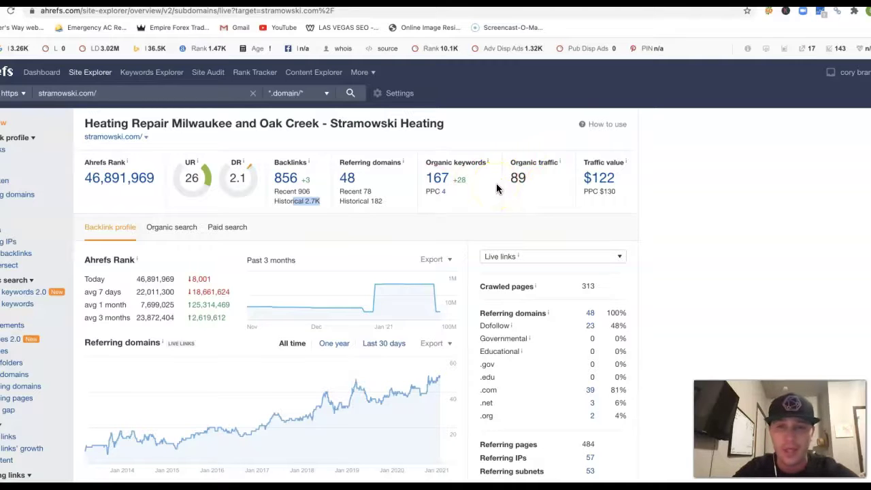
left_click_drag(450, 190, 428, 191)
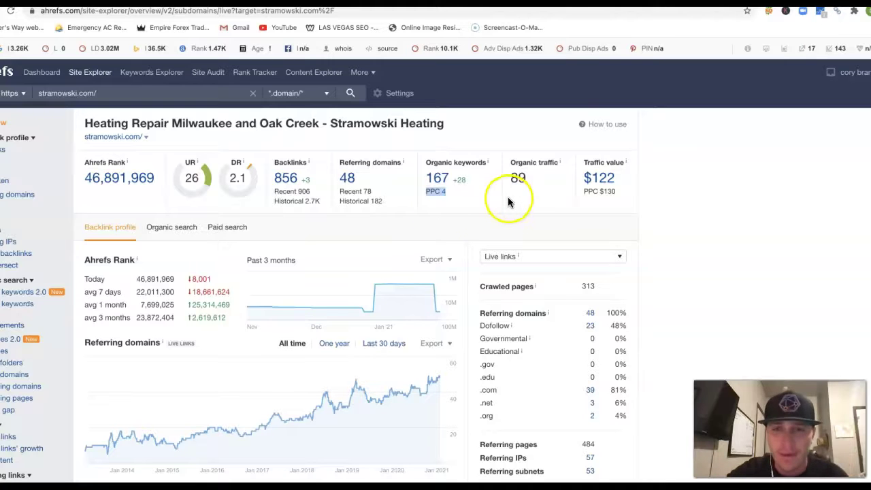
Reopen the organic keywords report for stramowski.com and examine the positions of its Milwaukee service keywords
left_click(444, 178)
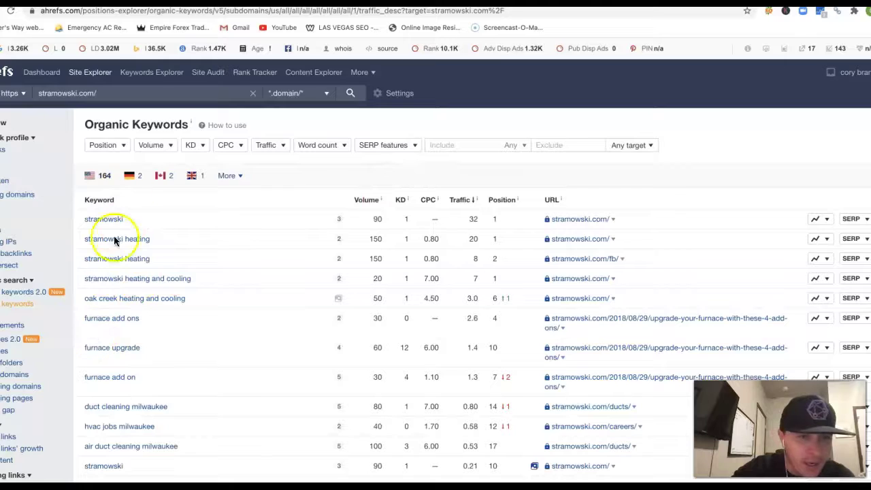
scroll(129, 272, "down", 3)
scroll(141, 231, "down", 2)
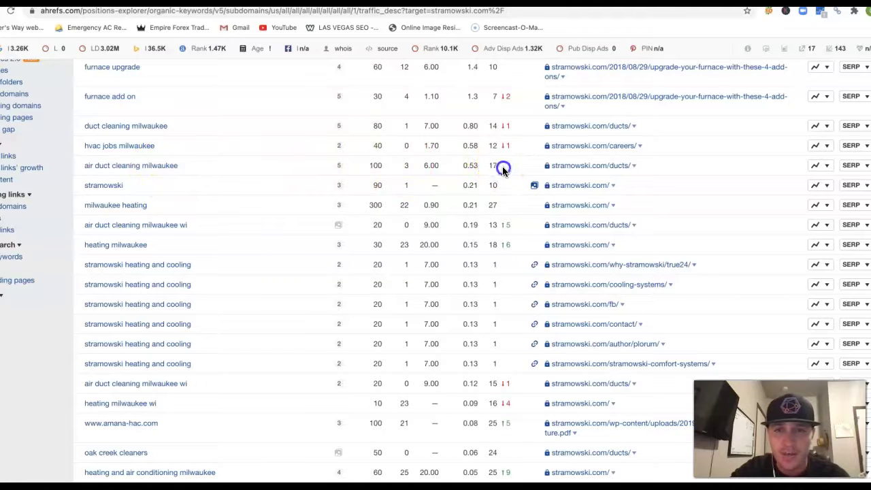
Examine the traffic and positions of the remaining stramowski.com organic keywords through the end of the first results page
left_click_drag(483, 170, 458, 165)
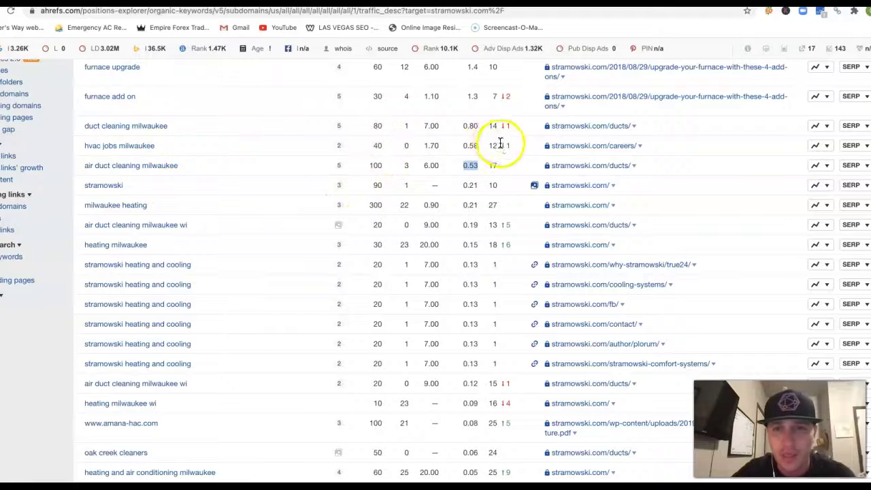
left_click_drag(480, 145, 446, 146)
scroll(217, 197, "down", 3)
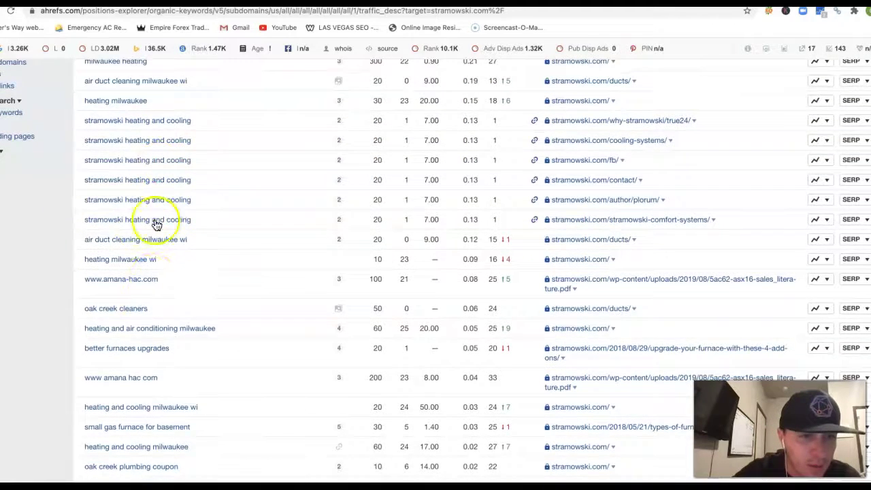
scroll(159, 265, "down", 2)
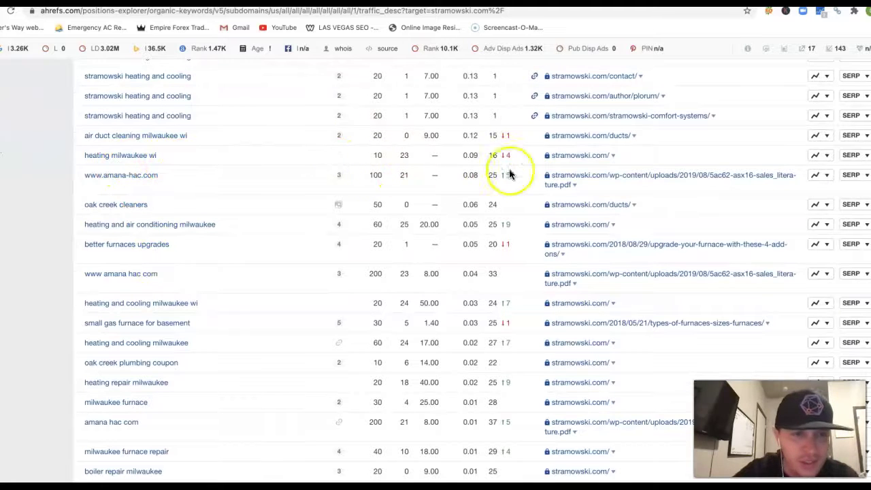
scroll(441, 258, "down", 2)
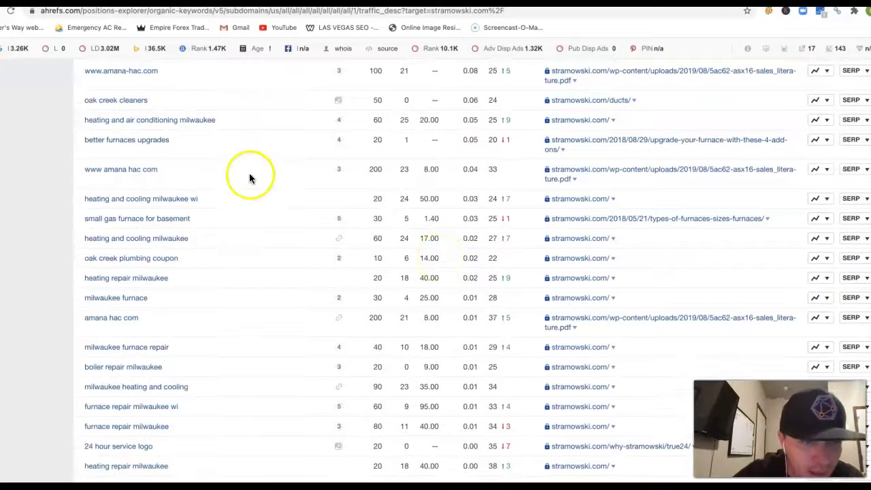
scroll(249, 178, "down", 2)
scroll(122, 204, "down", 3)
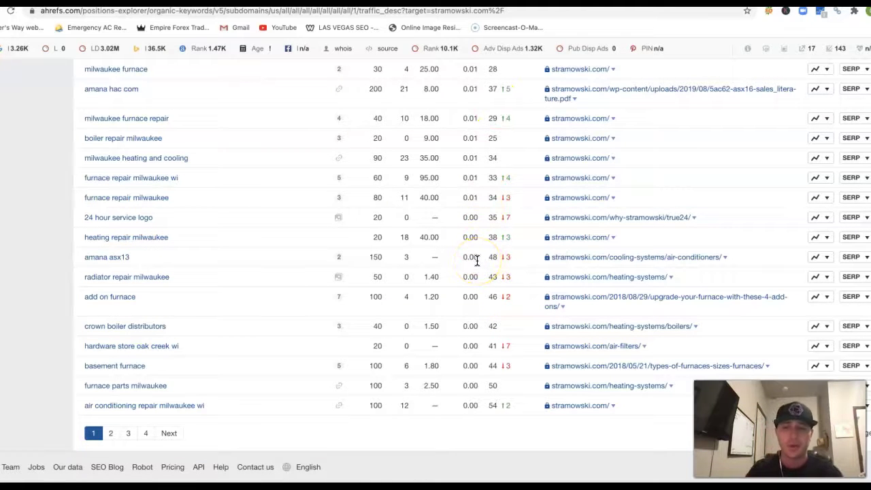
scroll(476, 261, "up", 15)
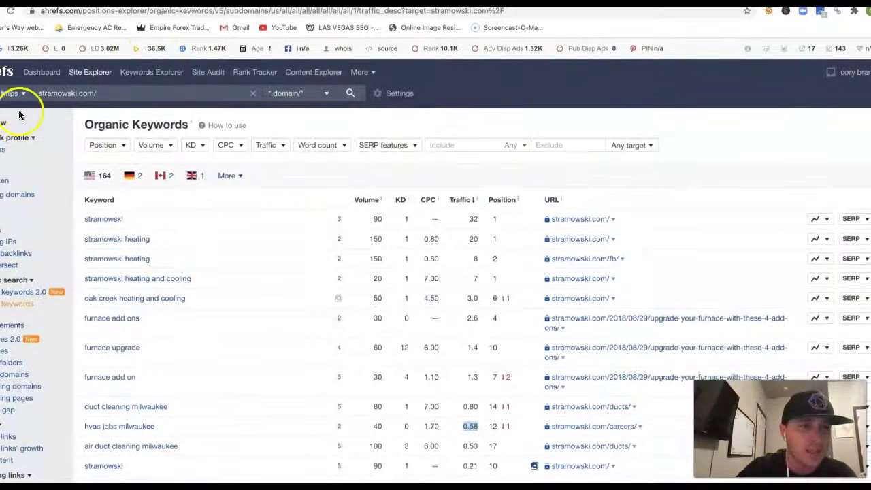
Return to the Site Explorer overview of stramowski.com and review its organic keyword and traffic figures
left_click(3, 125)
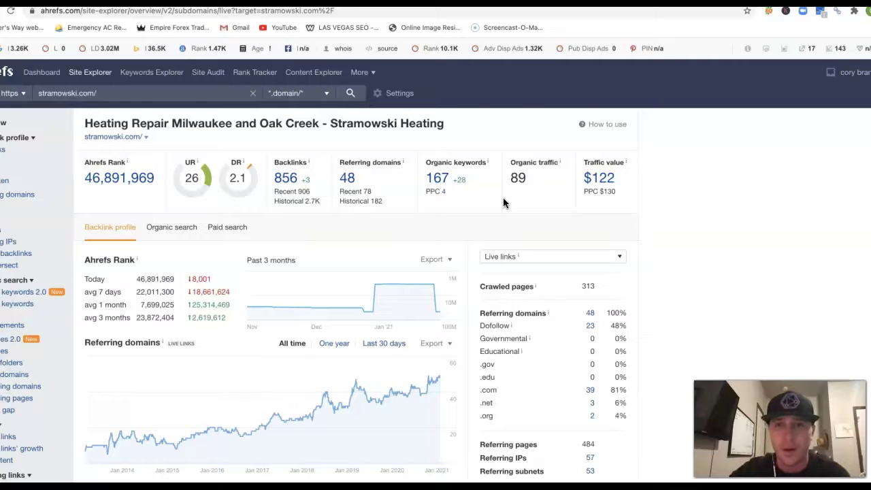
left_click(491, 117)
left_click(507, 51)
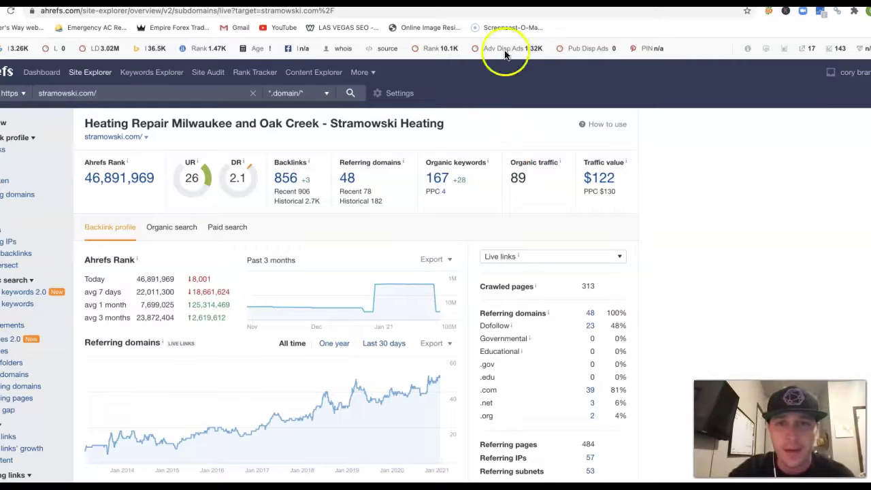
View the competitor home page dmheating.com, switch to its Ahrefs Site Explorer overview and open its organic keywords report
left_click(262, 3)
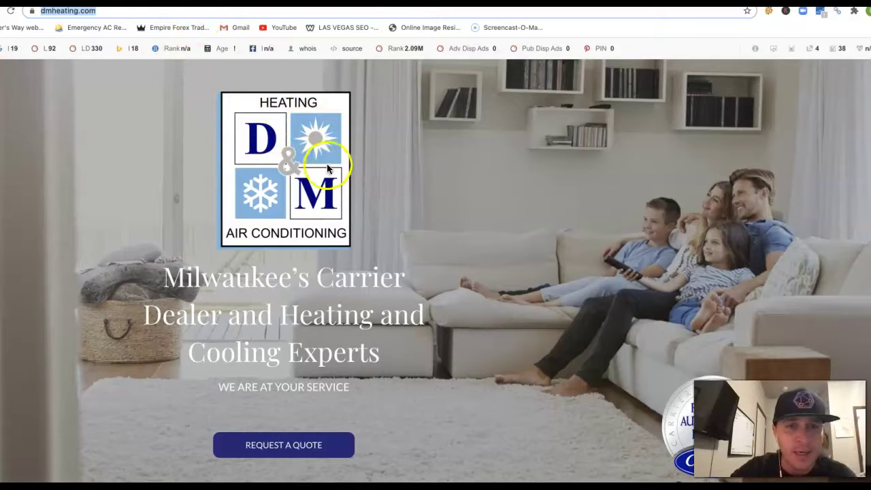
left_click(391, 4)
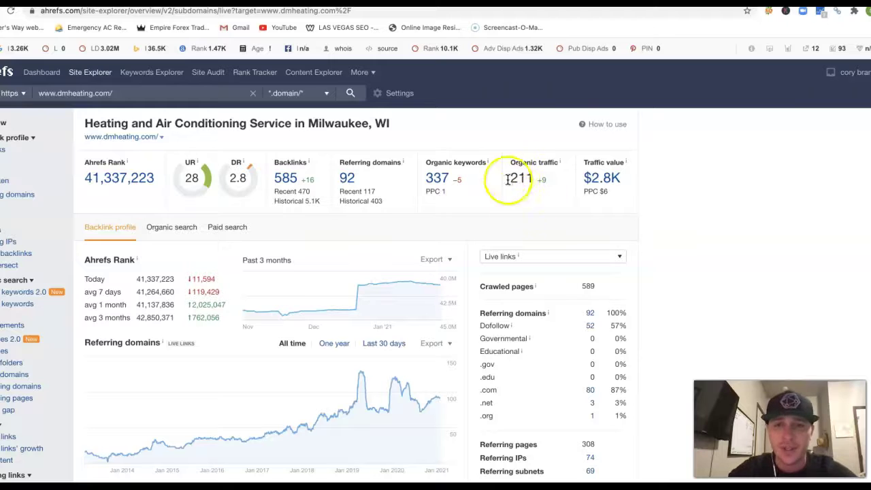
left_click(439, 178)
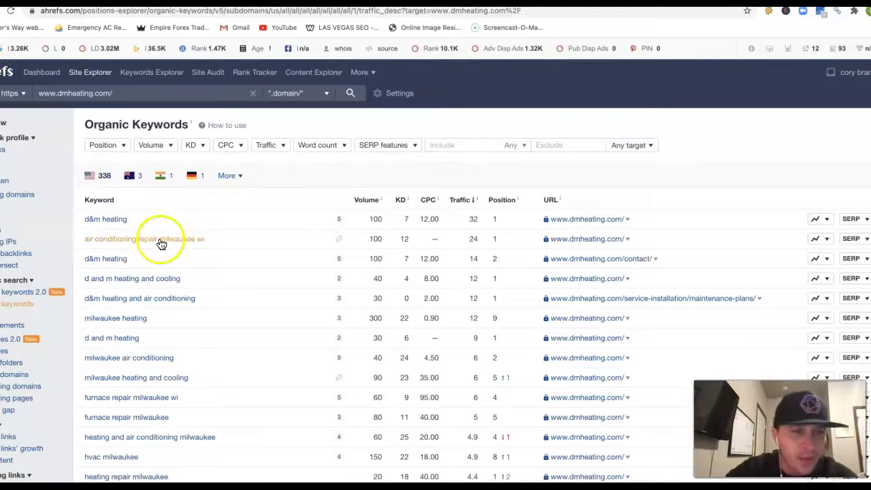
Examine the search volume, traffic and position of dmheating.com's keyword "air conditioning repair milwaukee wi"
scroll(162, 244, "down", 2)
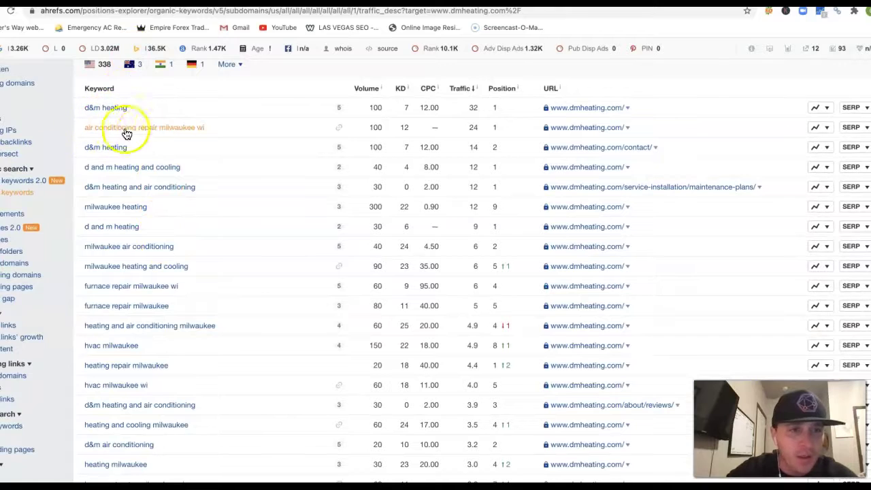
left_click(479, 126)
left_click(386, 121)
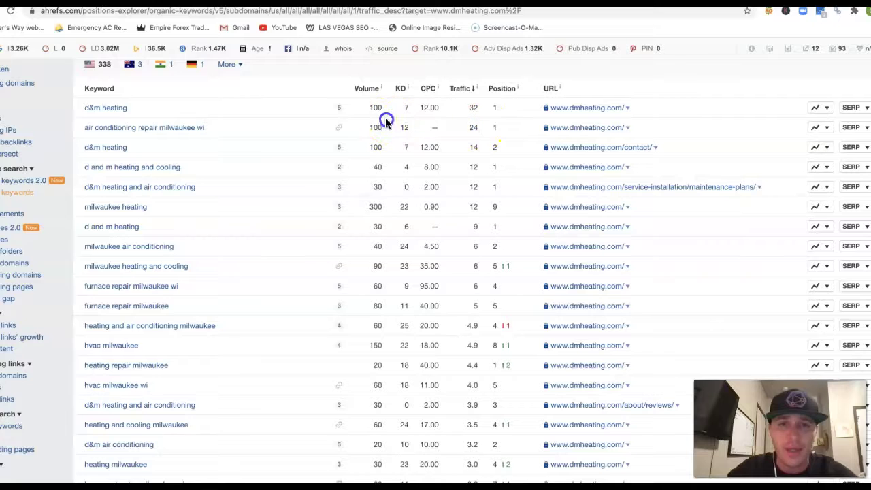
left_click(366, 123)
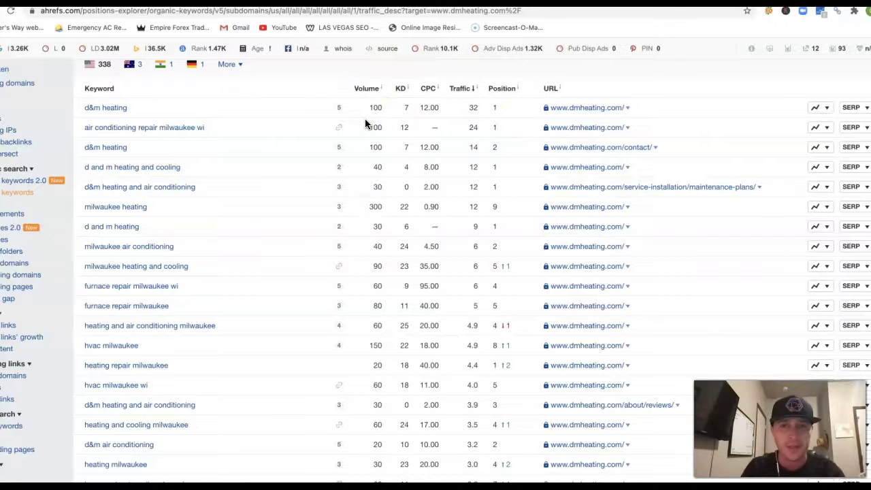
left_click_drag(85, 126, 137, 127)
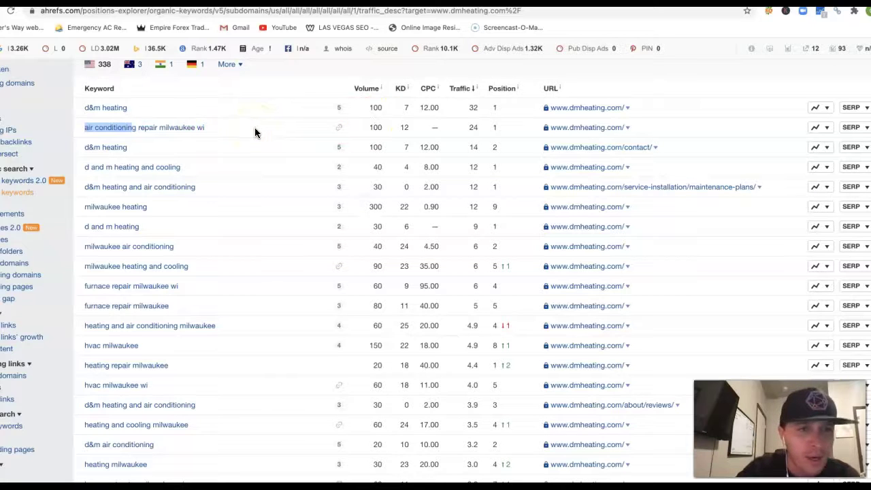
Check dmheating.com's traffic and position for the keywords "milwaukee heating" and "milwaukee heating and cooling"
scroll(215, 176, "down", 1)
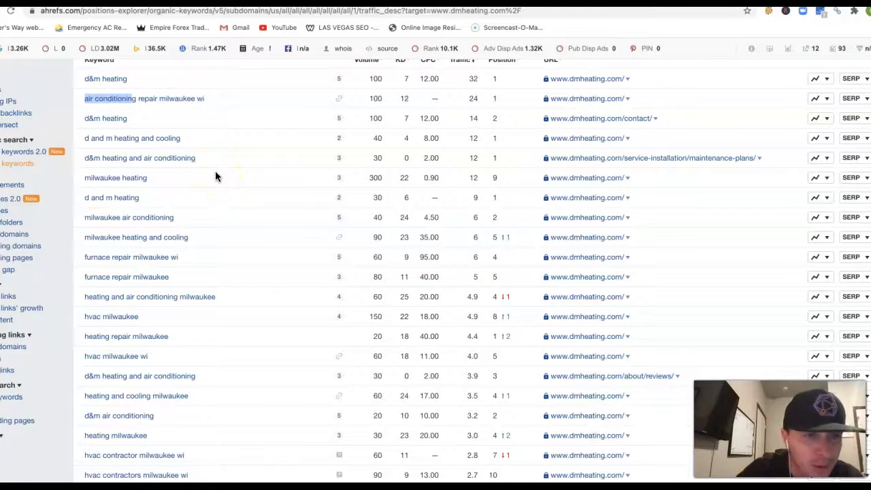
scroll(133, 178, "down", 1)
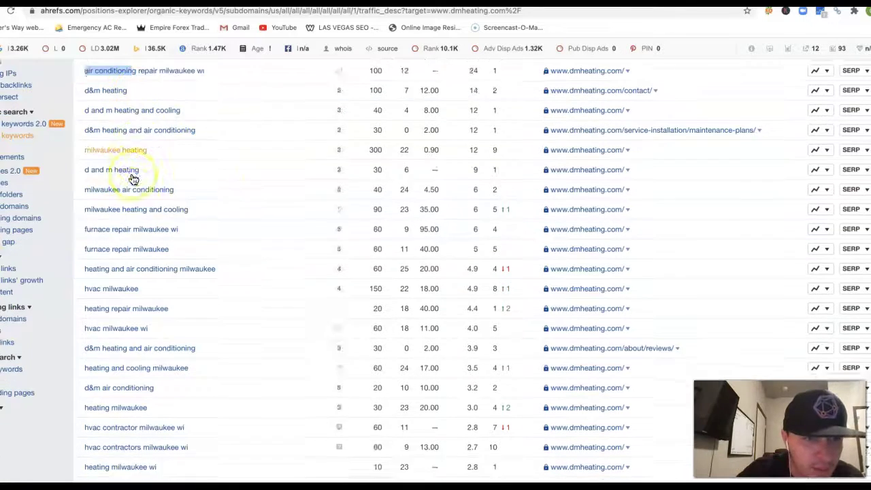
scroll(133, 178, "down", 1)
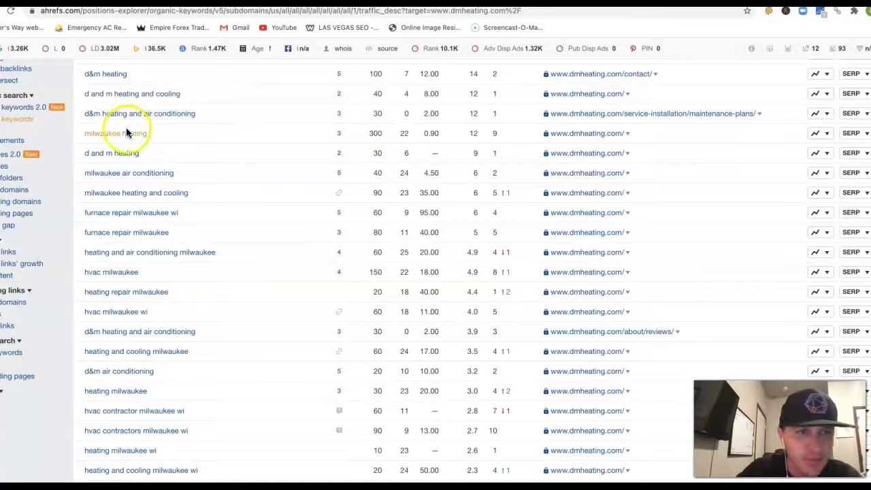
double_click(464, 133)
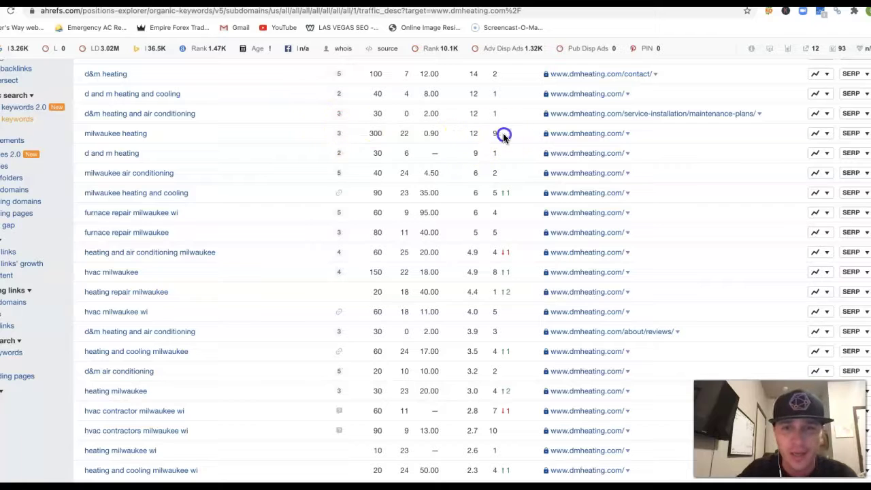
left_click(490, 134)
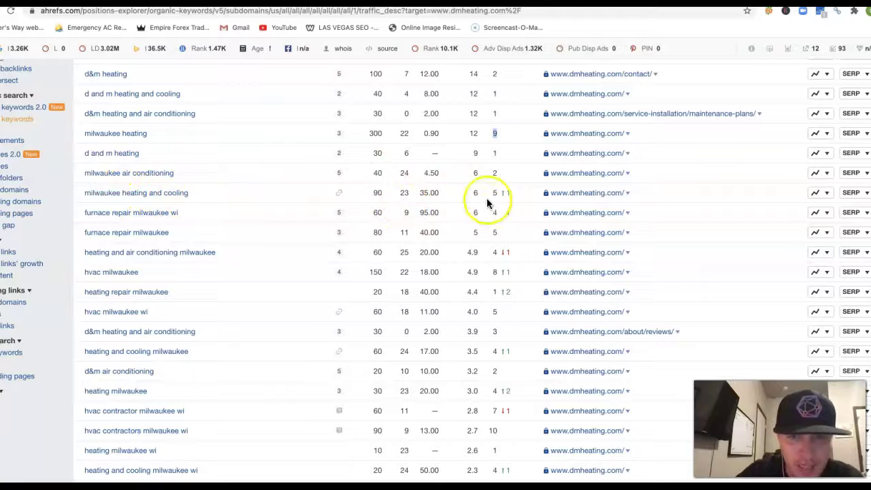
left_click(475, 193)
Look through the rest of dmheating.com's organic keywords to the end of the first results page and back up
scroll(335, 204, "down", 3)
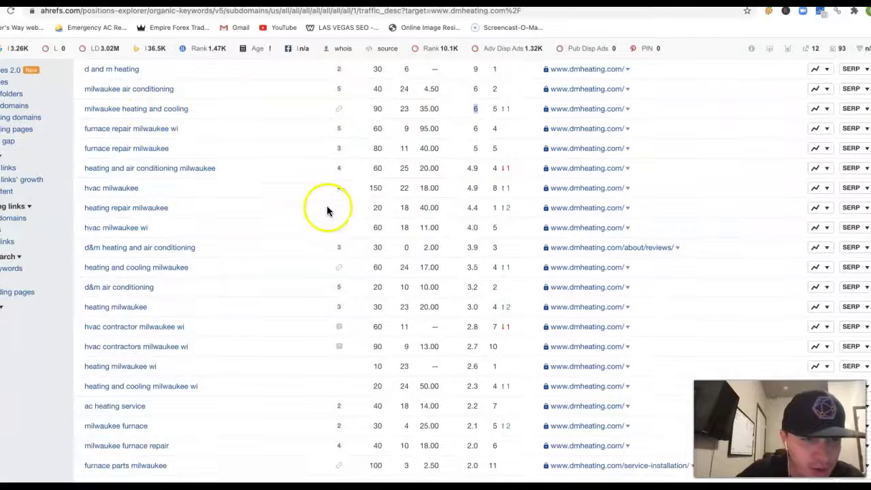
left_click_drag(129, 167, 140, 74)
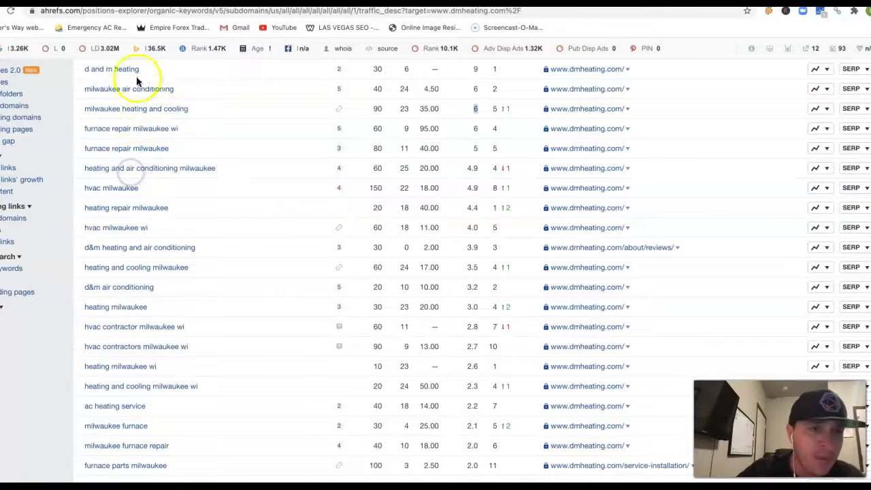
scroll(114, 307, "down", 3)
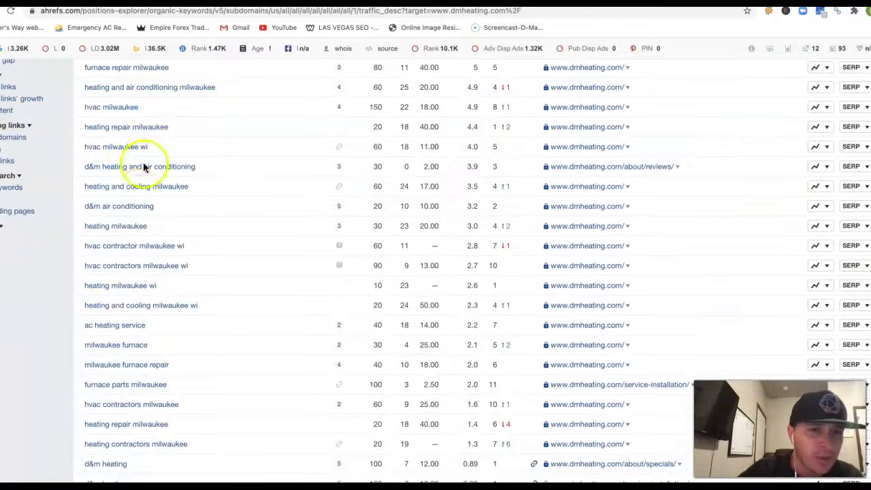
scroll(127, 272, "down", 4)
scroll(129, 273, "down", 12)
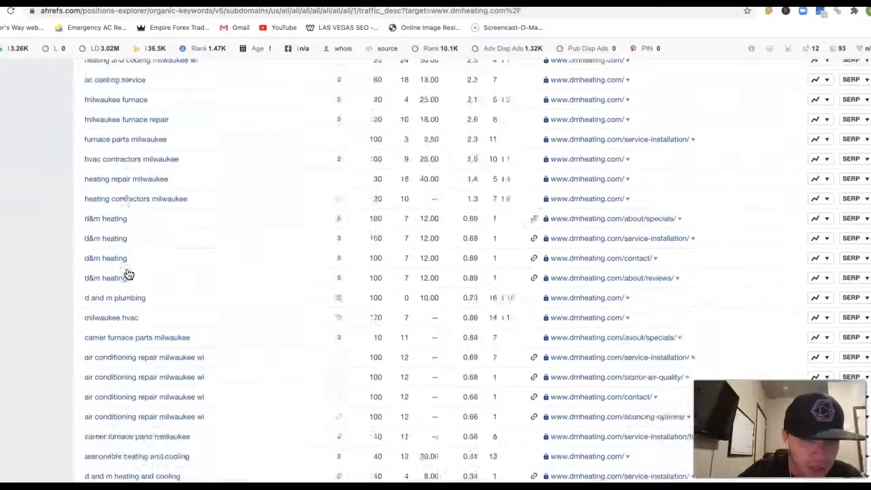
scroll(128, 273, "up", 1)
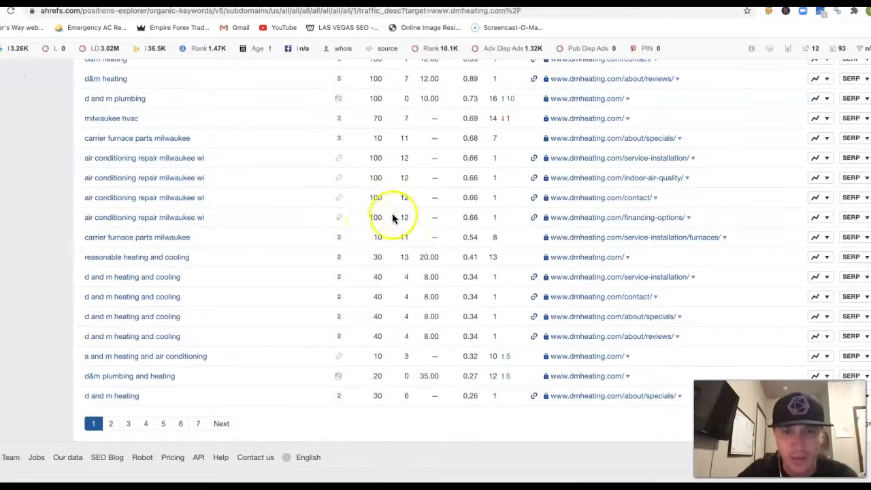
scroll(379, 246, "up", 1)
scroll(379, 246, "up", 10)
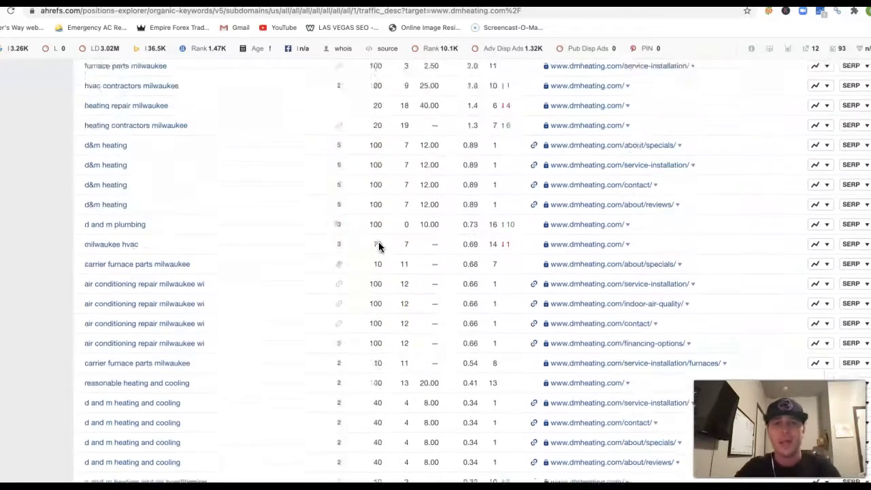